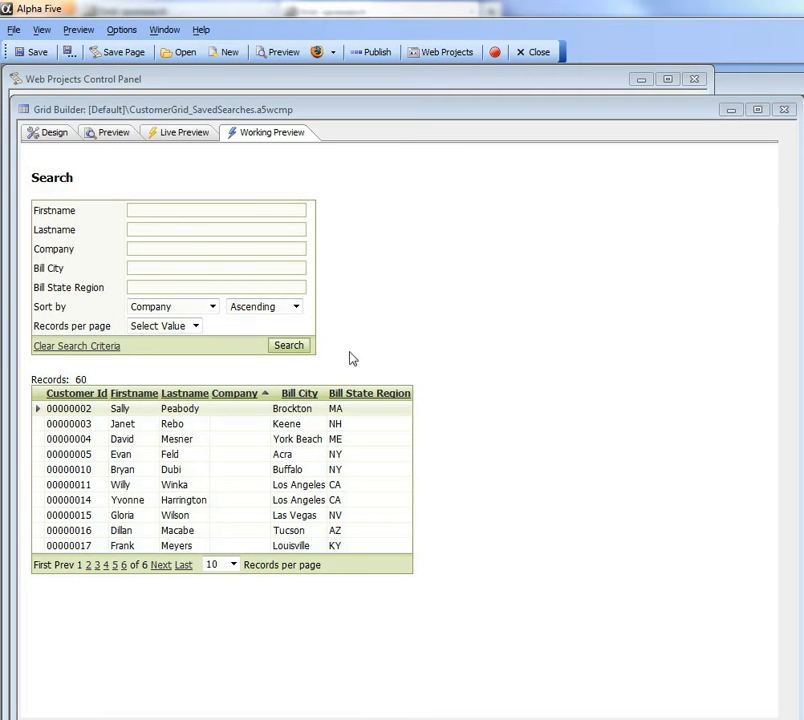
- Allow users to save and load search criteria in the grid's search properties, save the component and run its working preview
{"action": "left_click", "coordinate": [54, 140]}
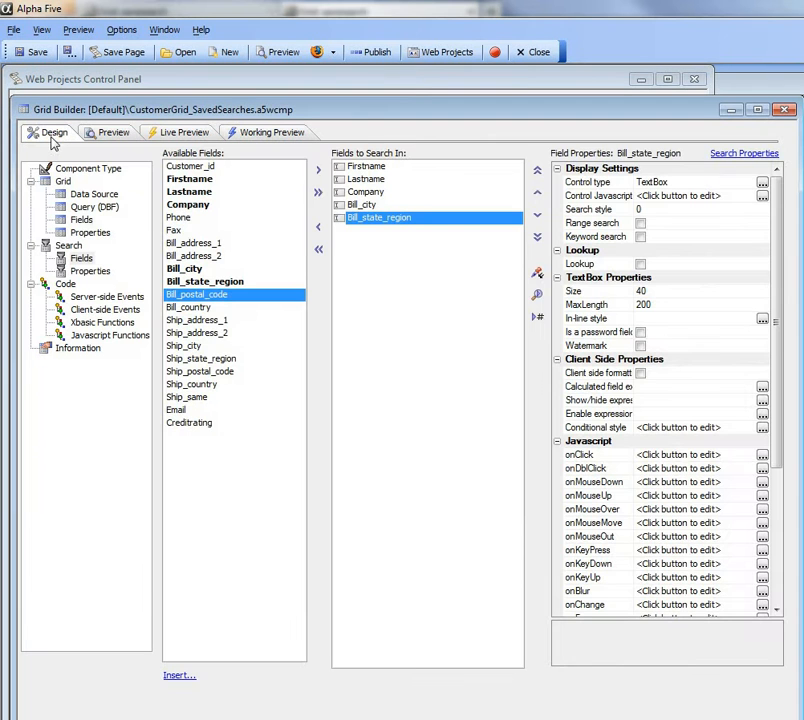
{"action": "left_click", "coordinate": [92, 272]}
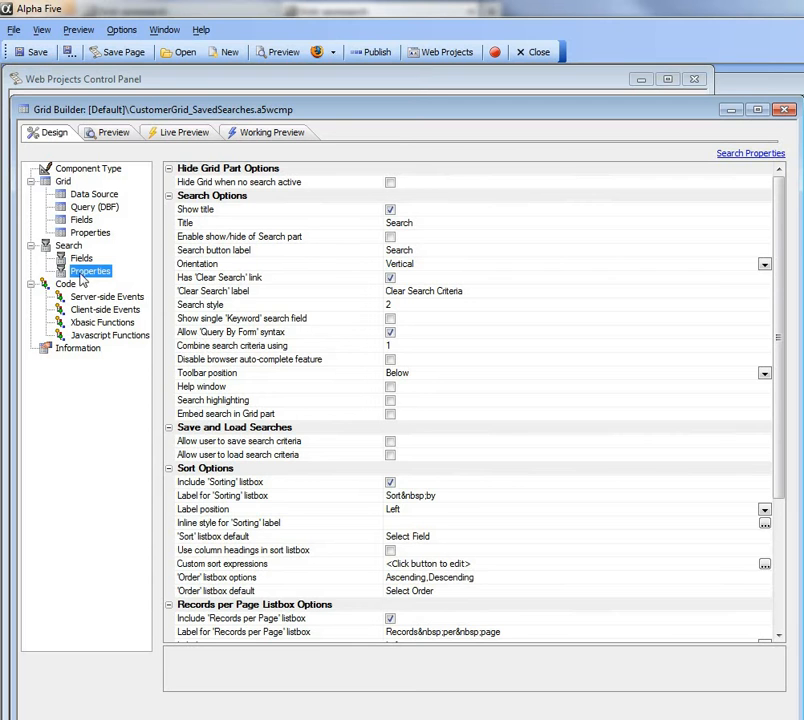
{"action": "left_click", "coordinate": [389, 444]}
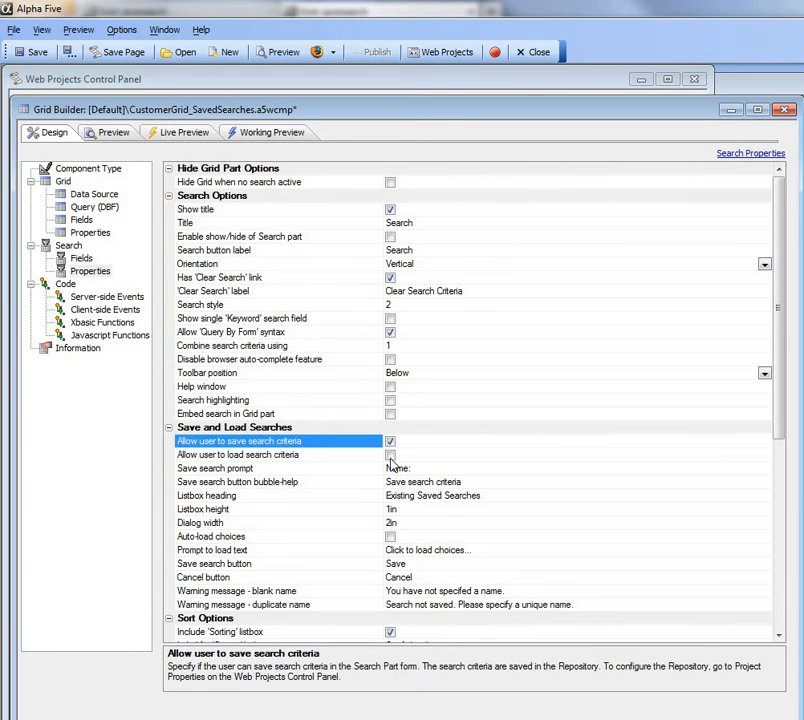
{"action": "left_click", "coordinate": [390, 456]}
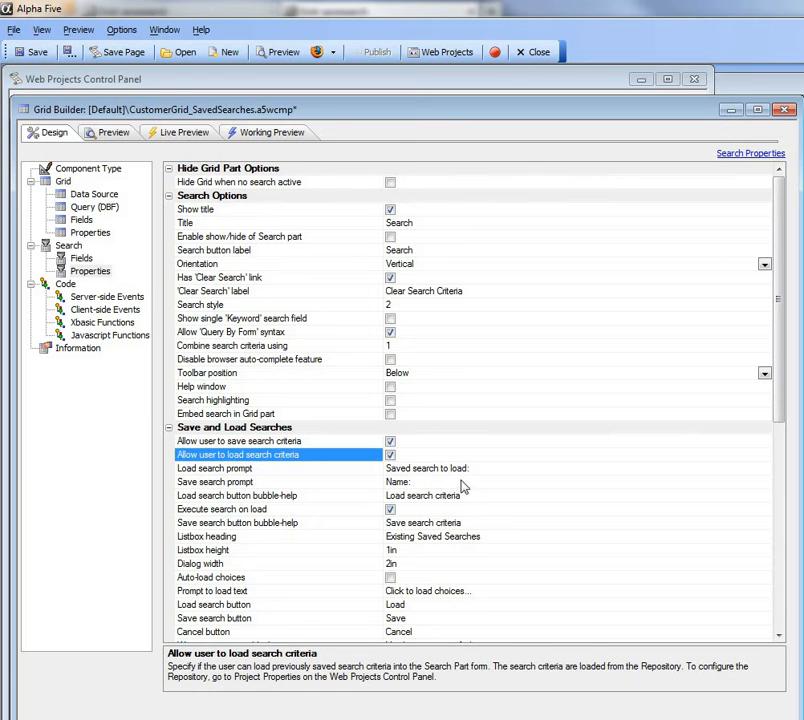
{"action": "left_click", "coordinate": [35, 55]}
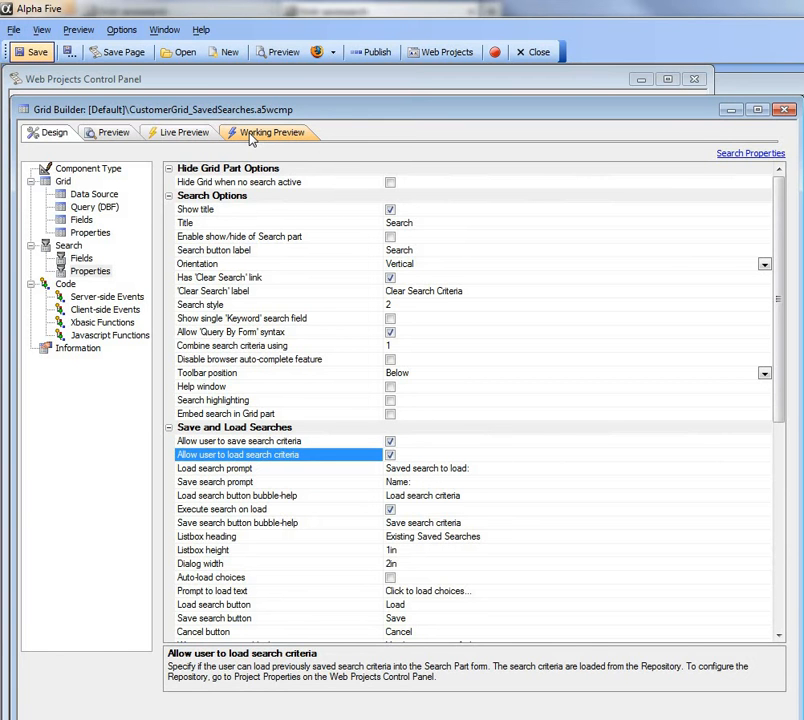
{"action": "left_click", "coordinate": [252, 139]}
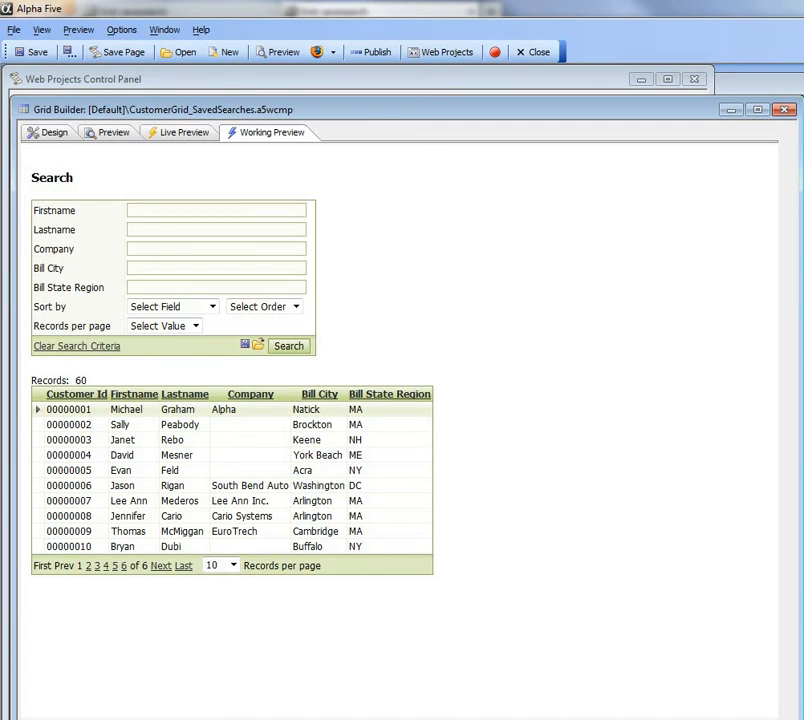
- Open the Default web project's properties and expand the Repository Settings to reach the connection string
{"action": "left_click", "coordinate": [120, 79]}
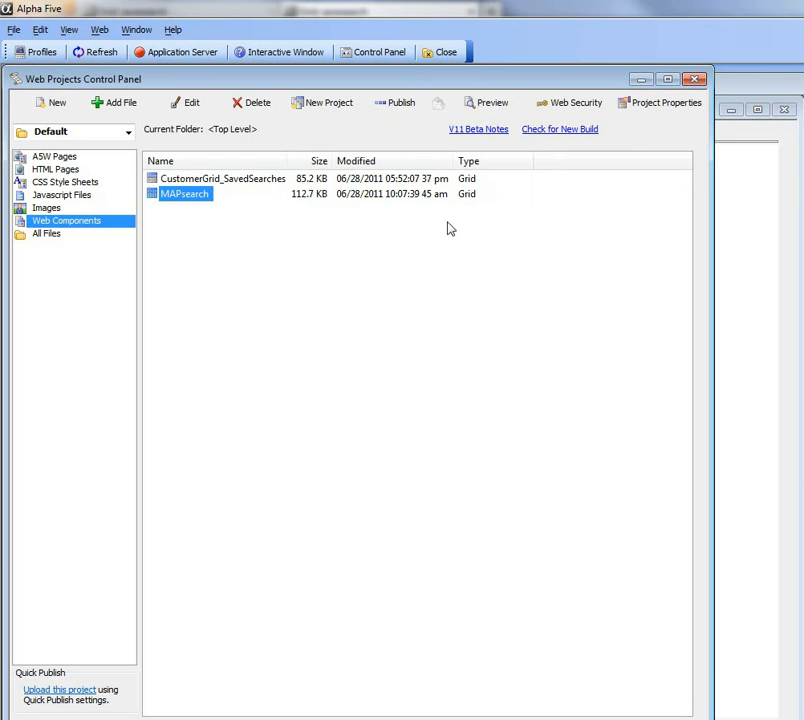
{"action": "left_click", "coordinate": [648, 111]}
{"action": "left_click_drag", "start_coordinate": [508, 106], "coordinate": [201, 89]}
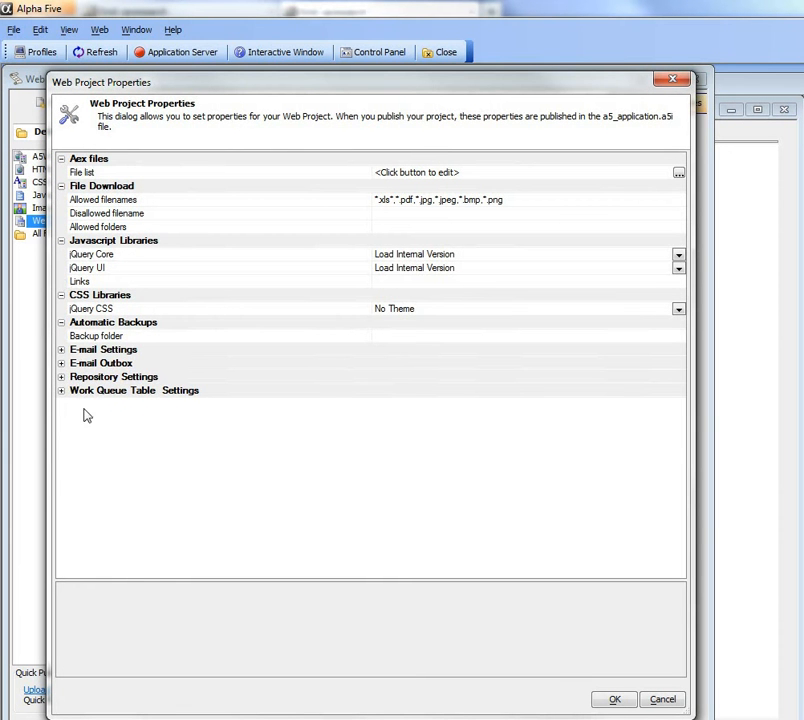
{"action": "left_click", "coordinate": [62, 377]}
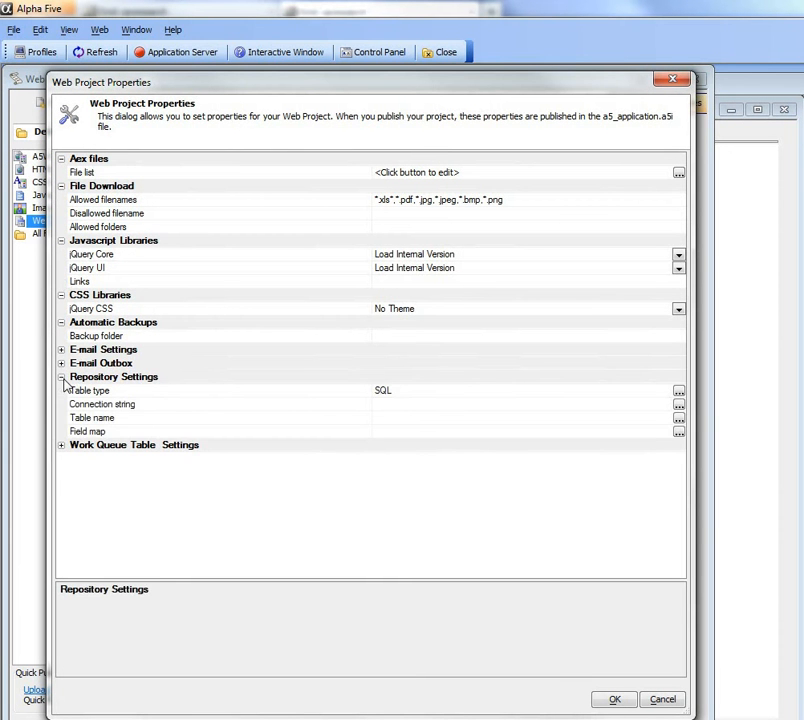
{"action": "left_click", "coordinate": [147, 407]}
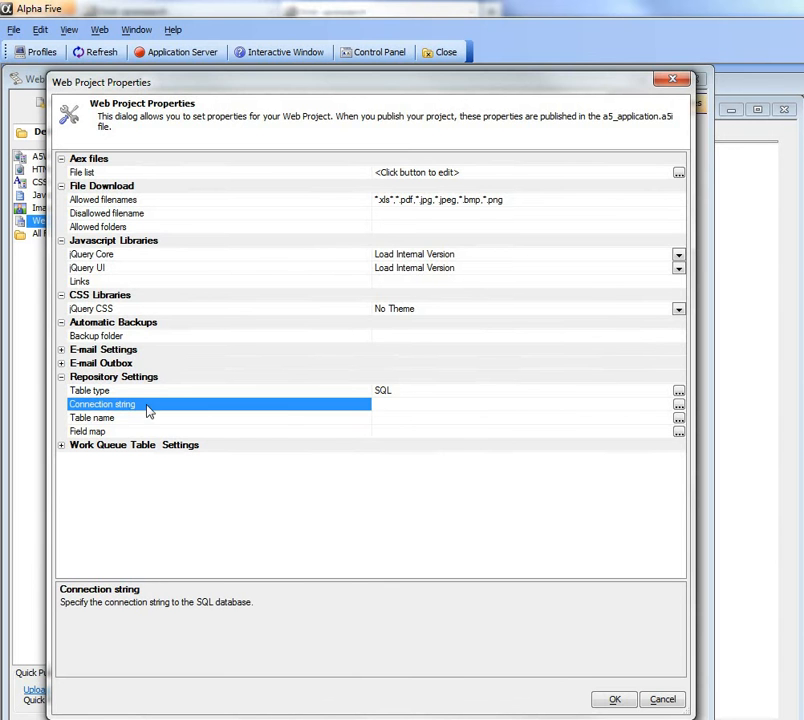
- Set the repository table's connection string to the named connection MySQL_Repository
{"action": "left_click", "coordinate": [679, 405]}
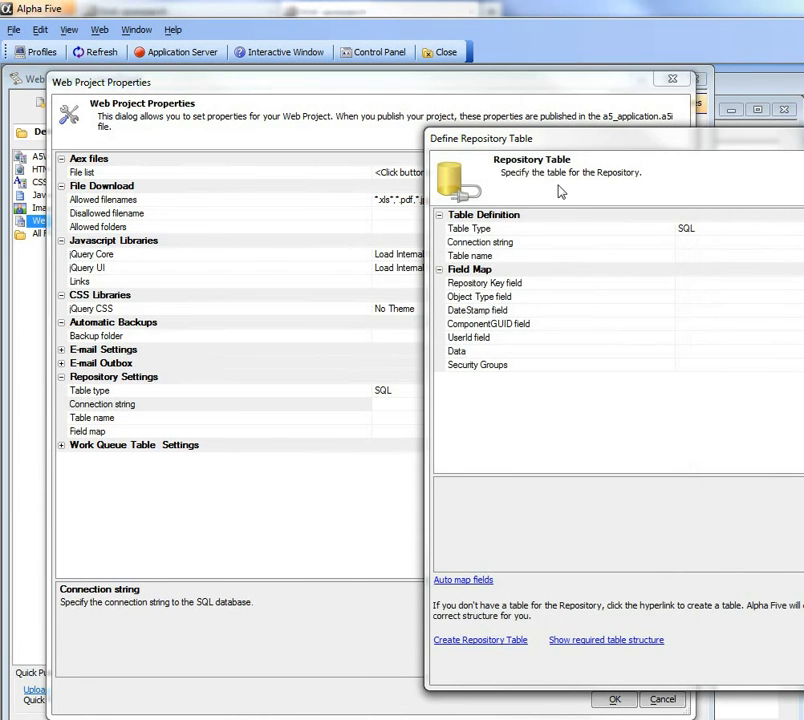
{"action": "left_click_drag", "start_coordinate": [585, 138], "coordinate": [251, 135]}
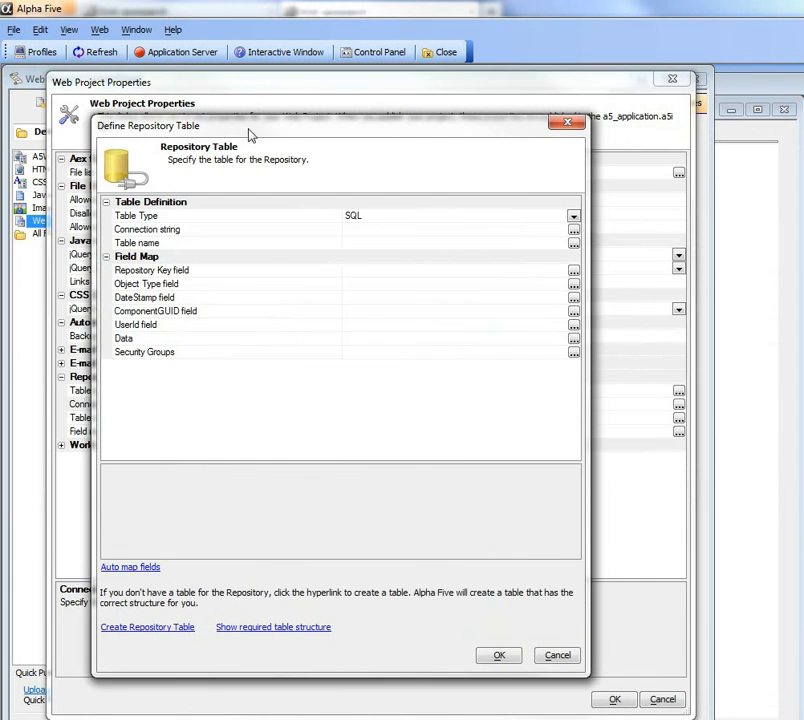
{"action": "left_click", "coordinate": [573, 230]}
{"action": "left_click", "coordinate": [544, 325]}
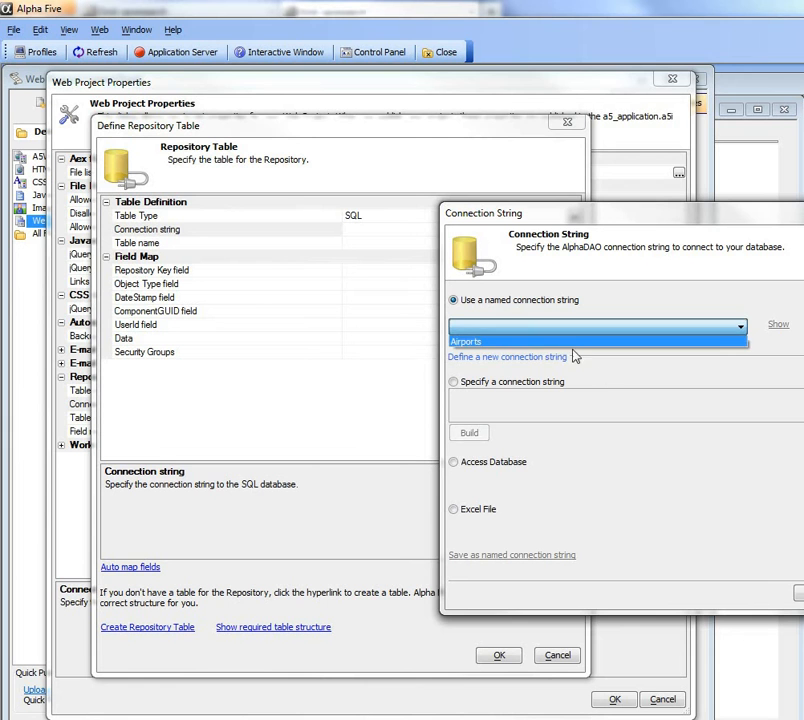
{"action": "left_click", "coordinate": [548, 330]}
{"action": "left_click_drag", "start_coordinate": [490, 213], "coordinate": [302, 198]}
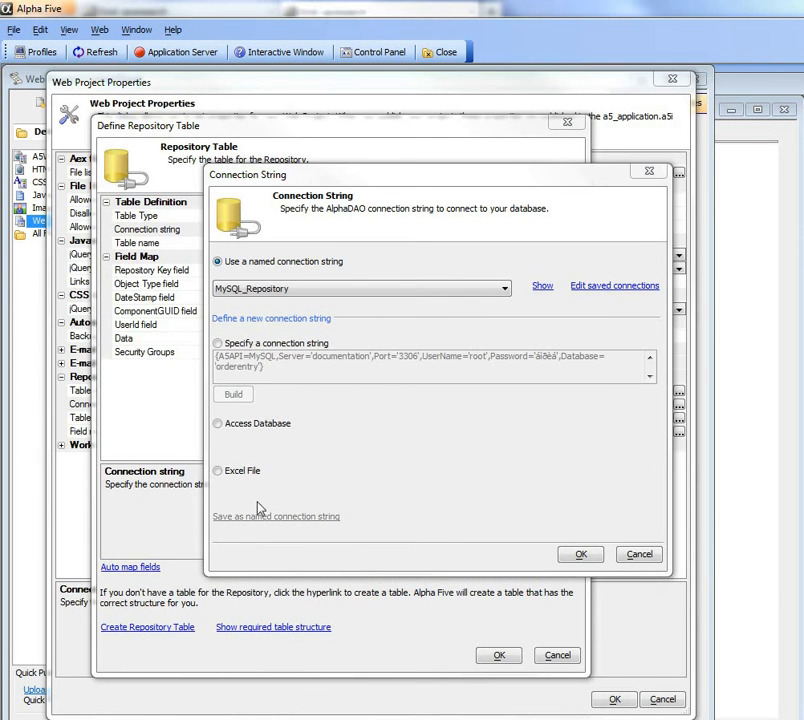
{"action": "left_click", "coordinate": [267, 293]}
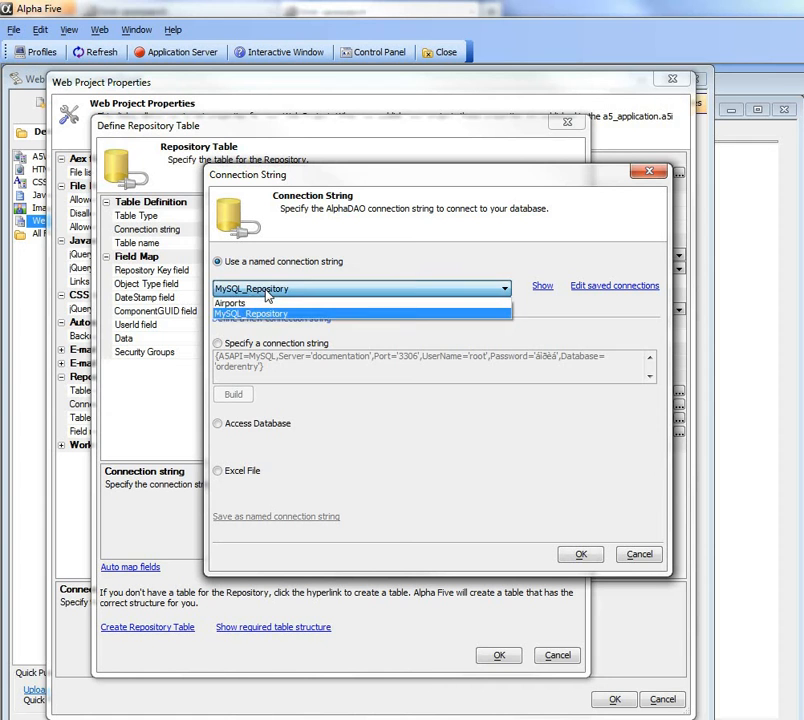
{"action": "left_click", "coordinate": [268, 295]}
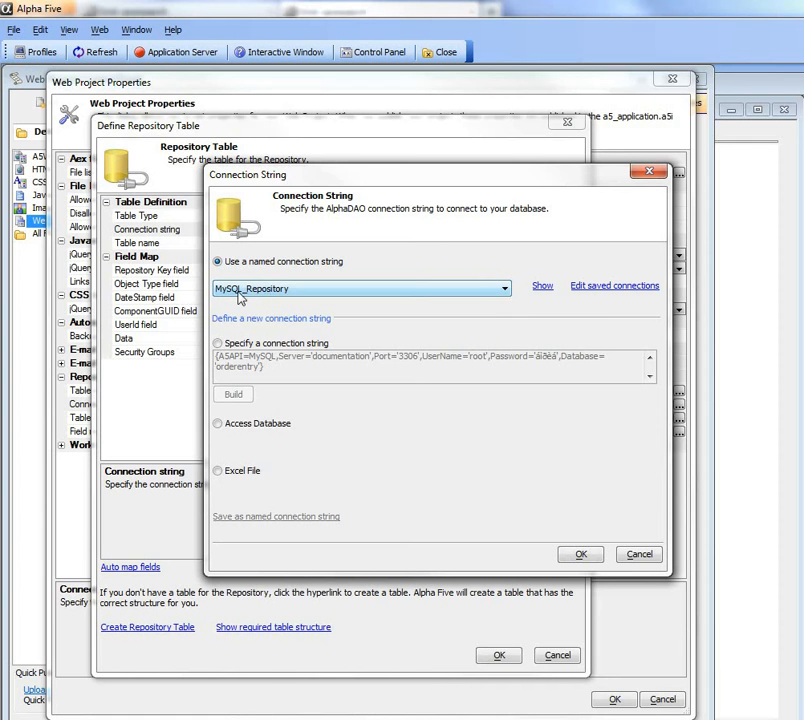
{"action": "left_click", "coordinate": [580, 556]}
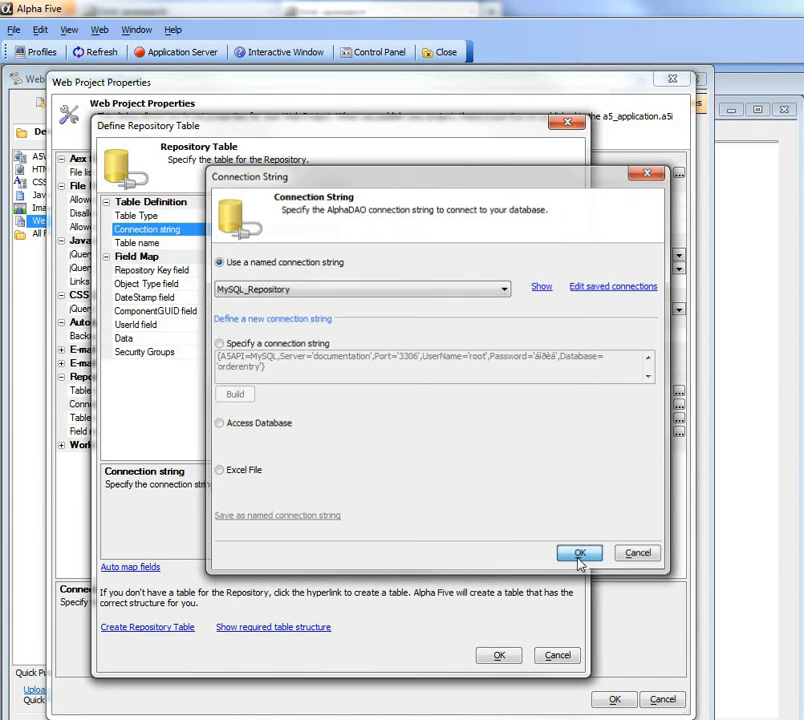
- Choose the repository table as the table name in the repository table definition
{"action": "left_click", "coordinate": [237, 246]}
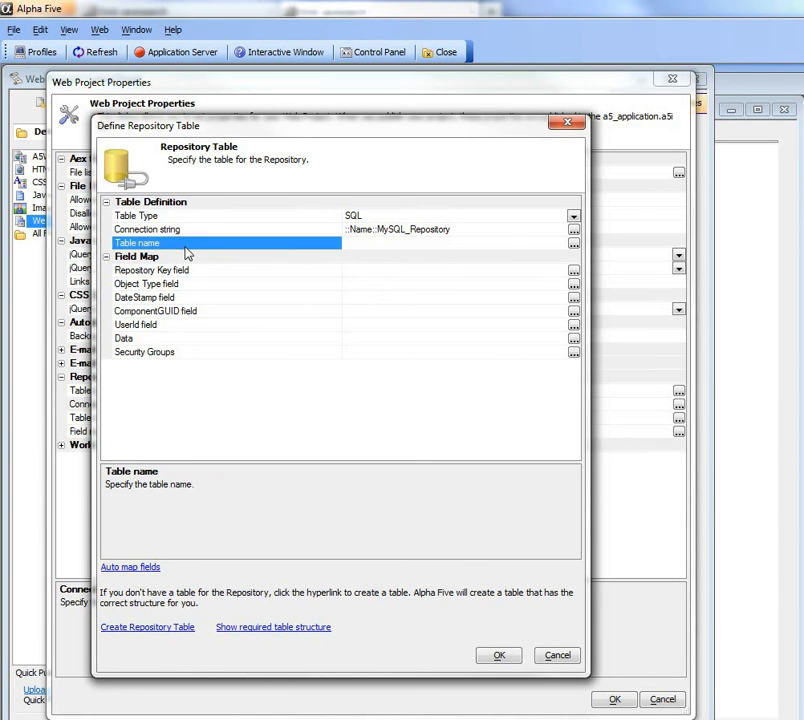
{"action": "left_click", "coordinate": [574, 244]}
{"action": "left_click_drag", "start_coordinate": [587, 327], "coordinate": [348, 260]}
{"action": "left_click_drag", "start_coordinate": [526, 295], "coordinate": [543, 356]}
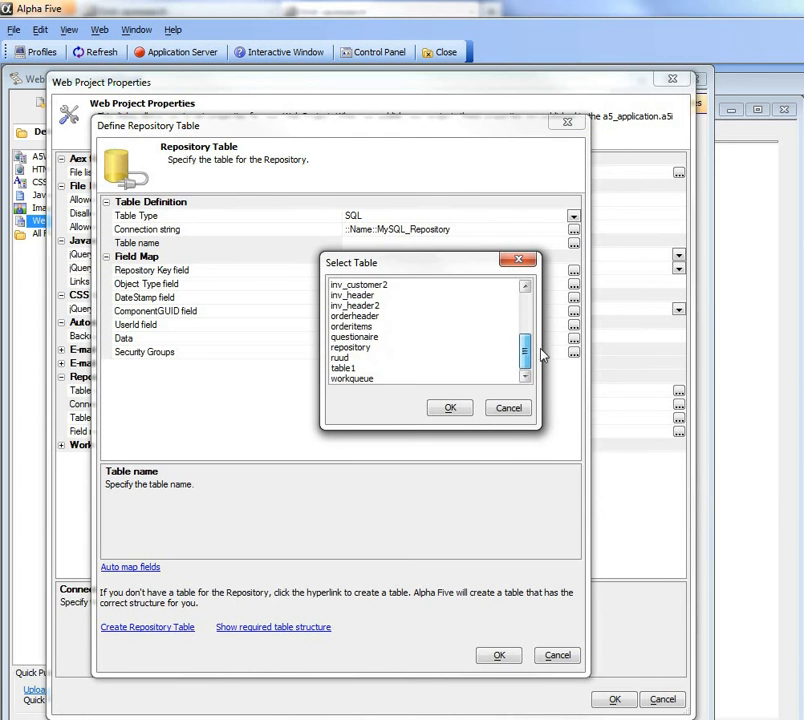
{"action": "left_click", "coordinate": [366, 349]}
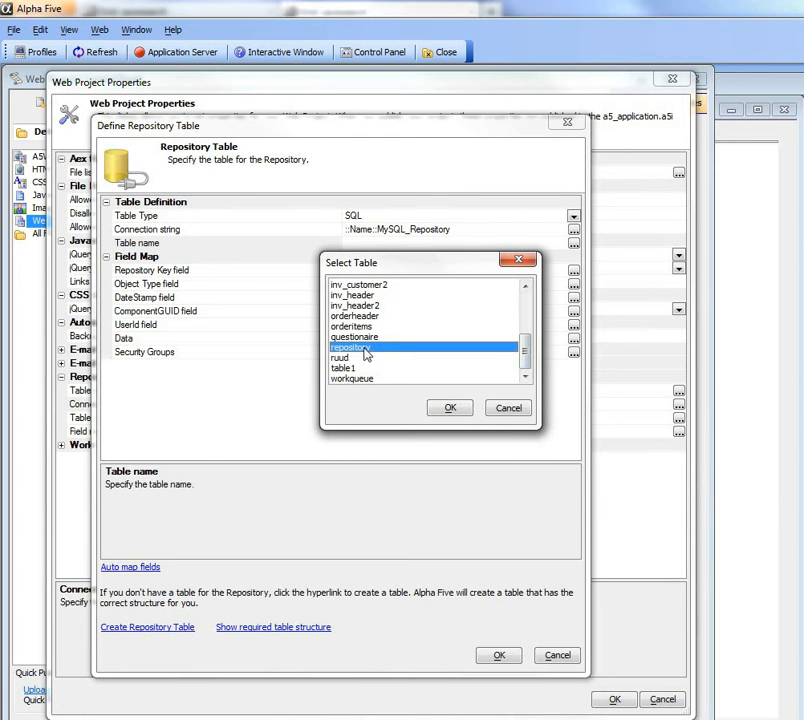
{"action": "left_click", "coordinate": [451, 409]}
{"action": "left_click", "coordinate": [197, 272]}
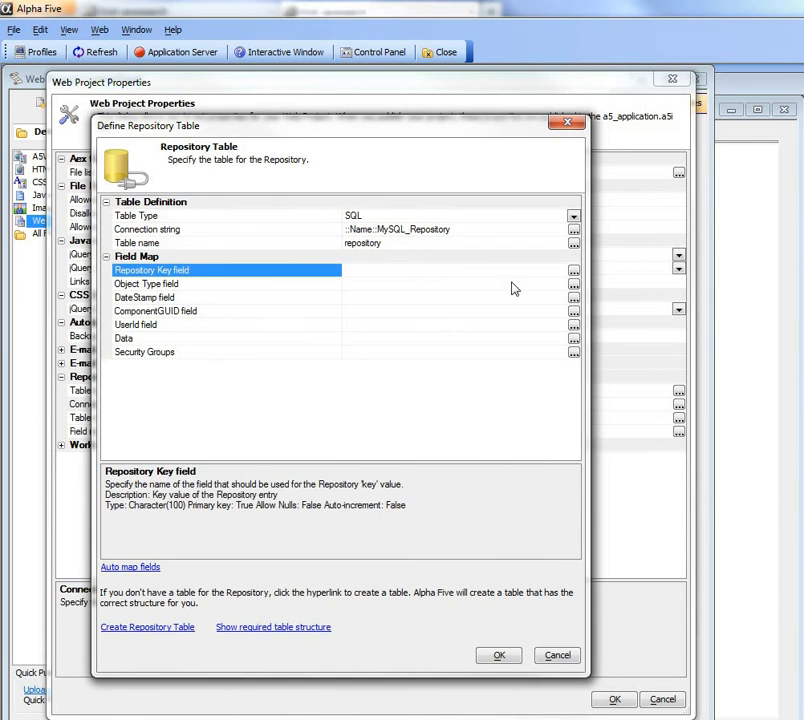
{"action": "left_click", "coordinate": [574, 272]}
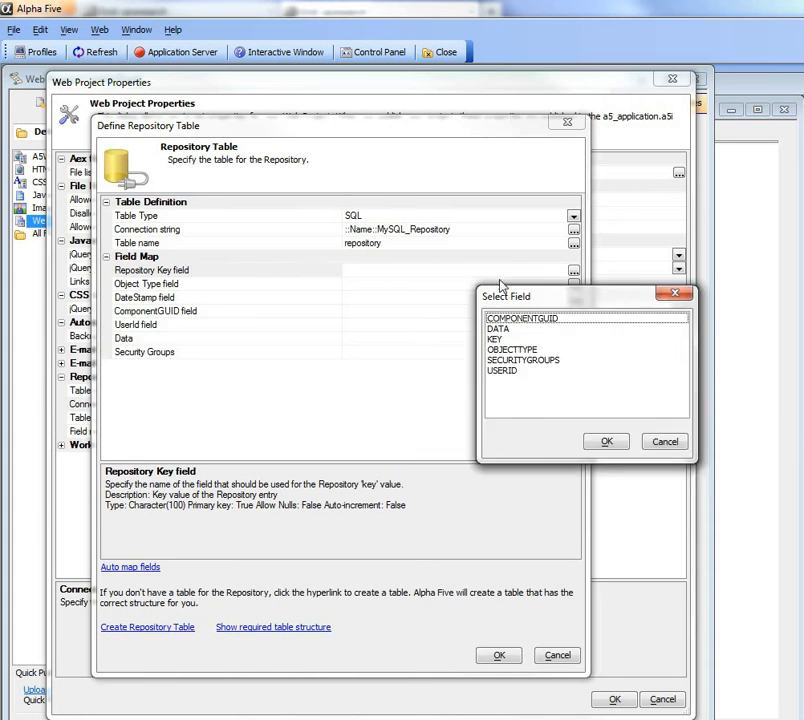
{"action": "left_click", "coordinate": [580, 425]}
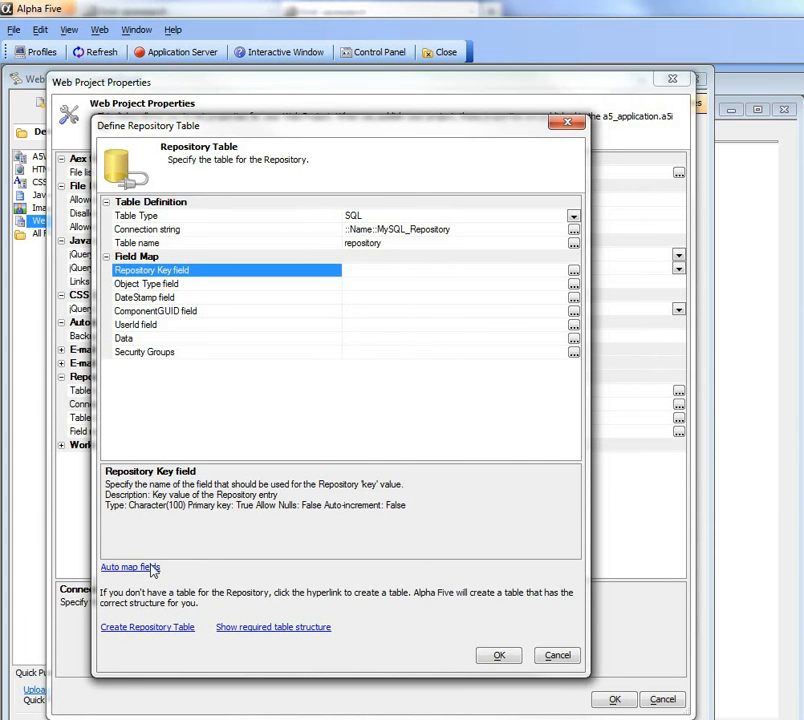
- Auto-map the repository fields, then accept the repository table definition and the web project properties
{"action": "left_click", "coordinate": [152, 567]}
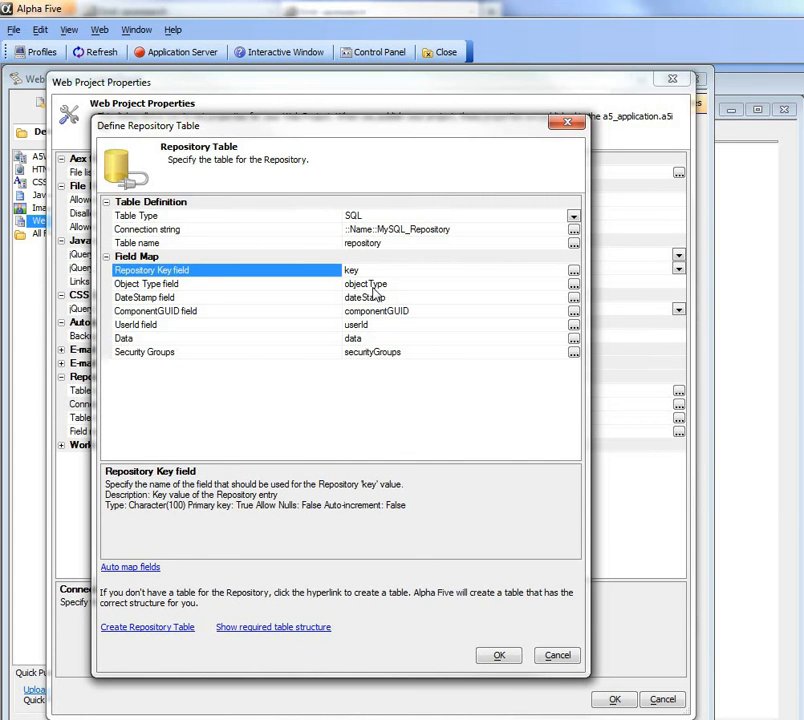
{"action": "left_click", "coordinate": [146, 636]}
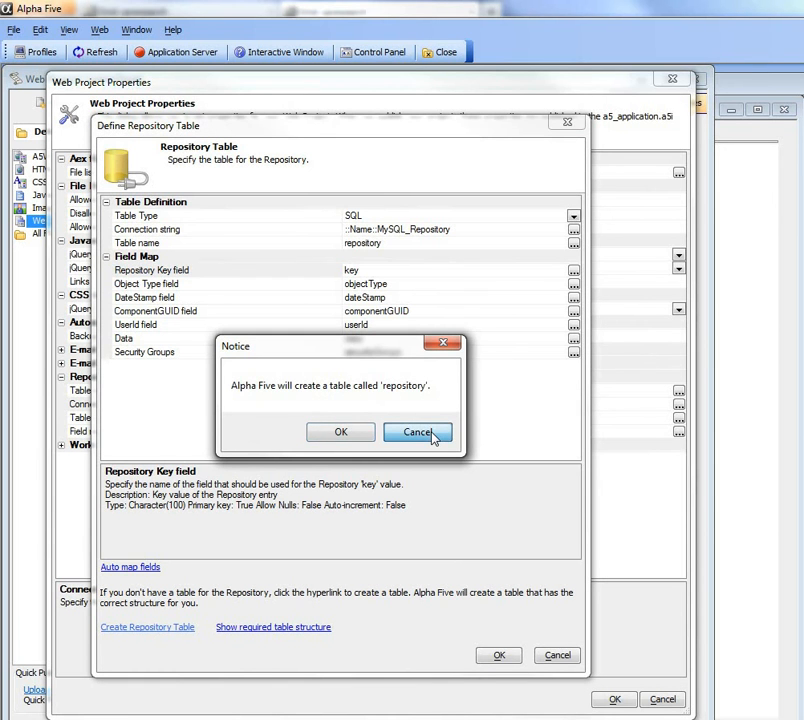
{"action": "left_click", "coordinate": [420, 432]}
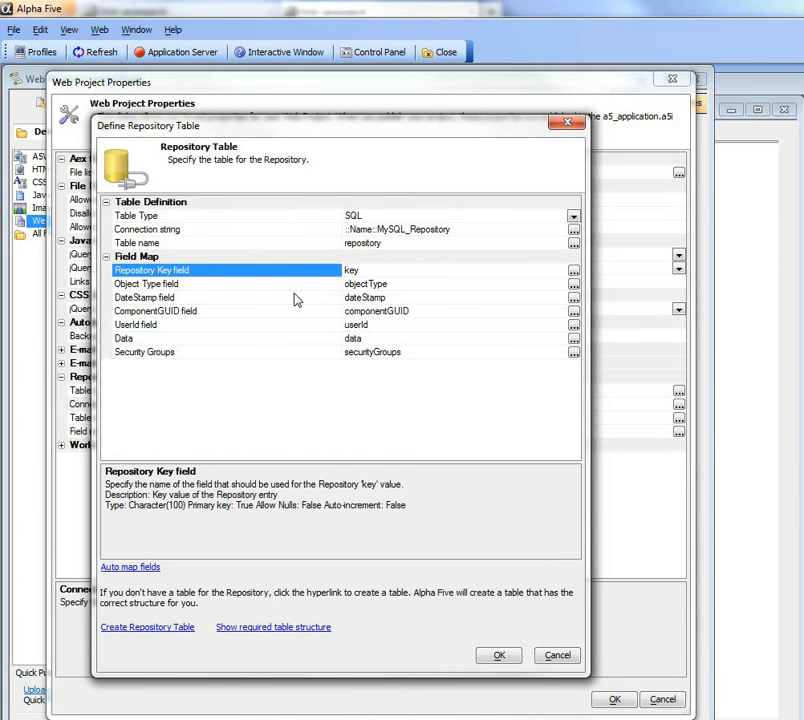
{"action": "left_click", "coordinate": [494, 657]}
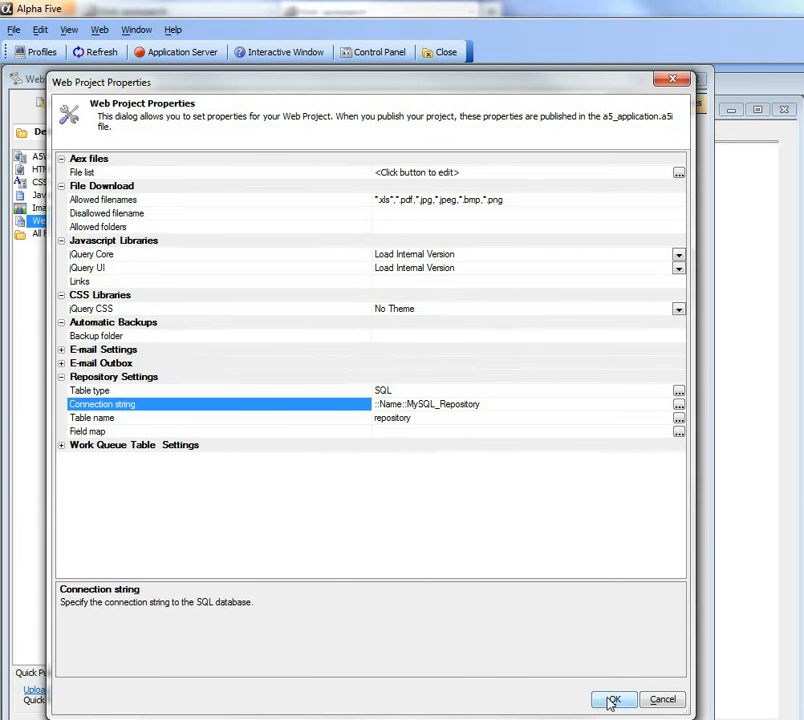
{"action": "left_click", "coordinate": [300, 432]}
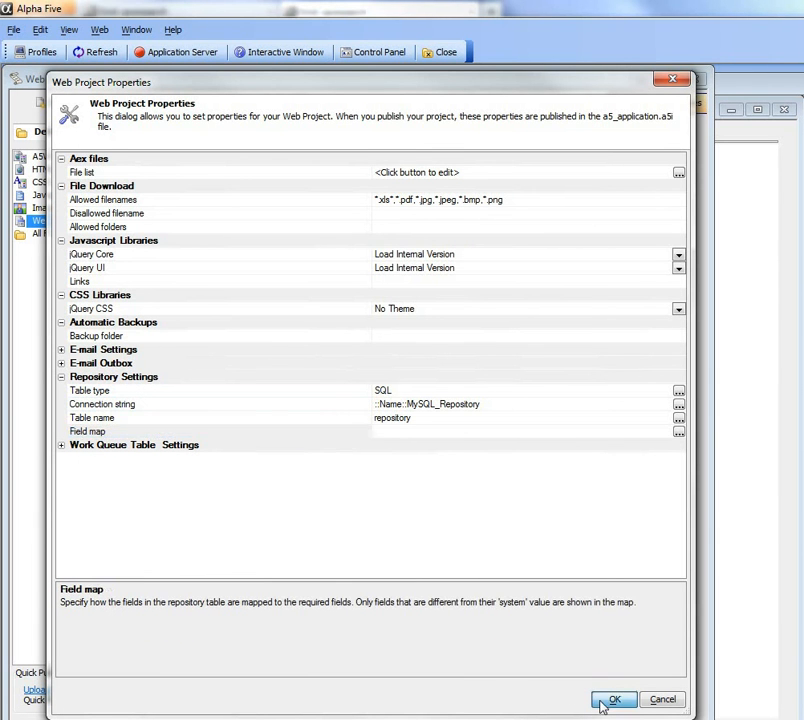
{"action": "left_click", "coordinate": [614, 699]}
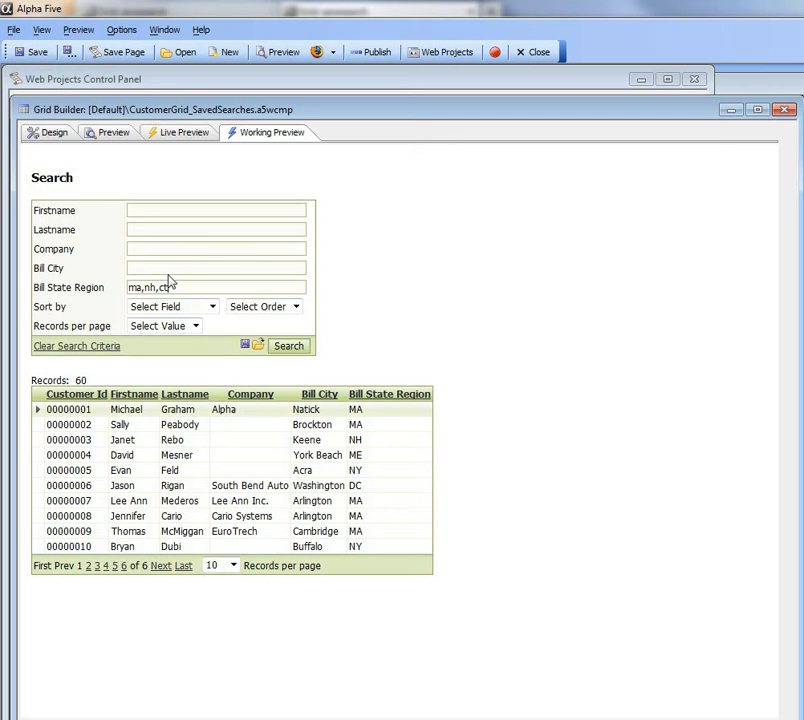
- Search the customer grid for Bill State Region ma,nh,ct and go to the last page of results
{"action": "left_click", "coordinate": [290, 346]}
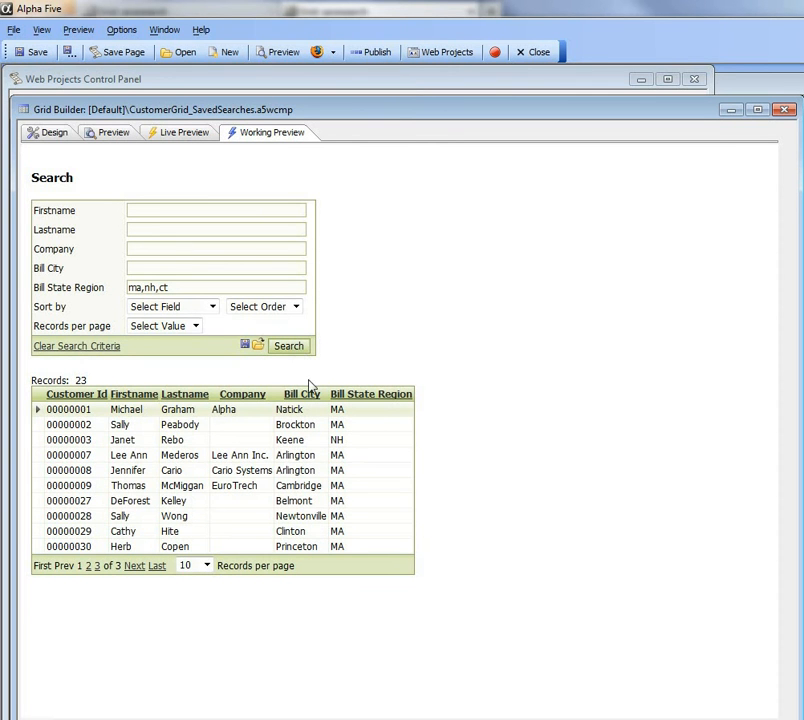
{"action": "left_click", "coordinate": [138, 568]}
{"action": "left_click", "coordinate": [140, 569]}
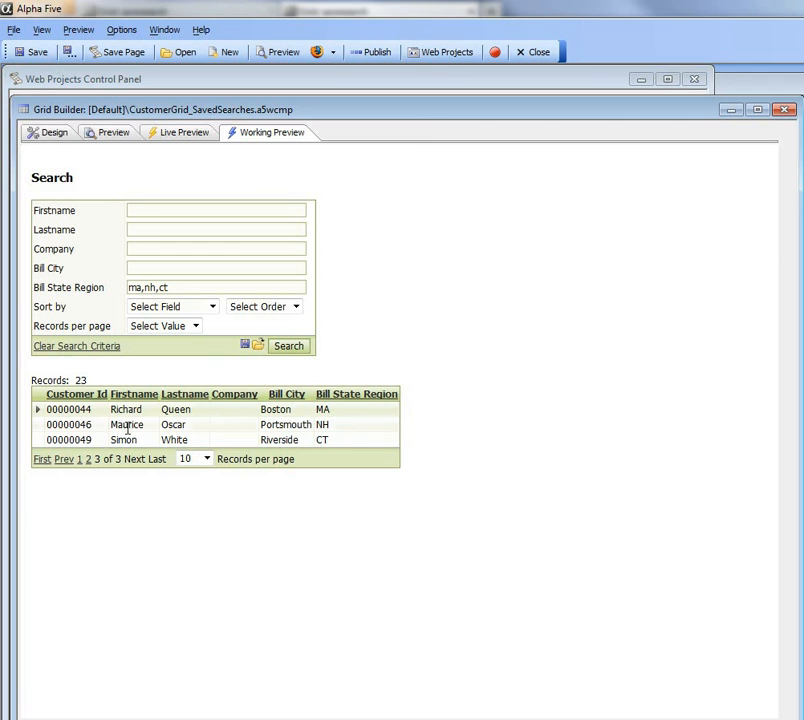
- Save the current search criteria under the name New England
{"action": "left_click", "coordinate": [245, 347]}
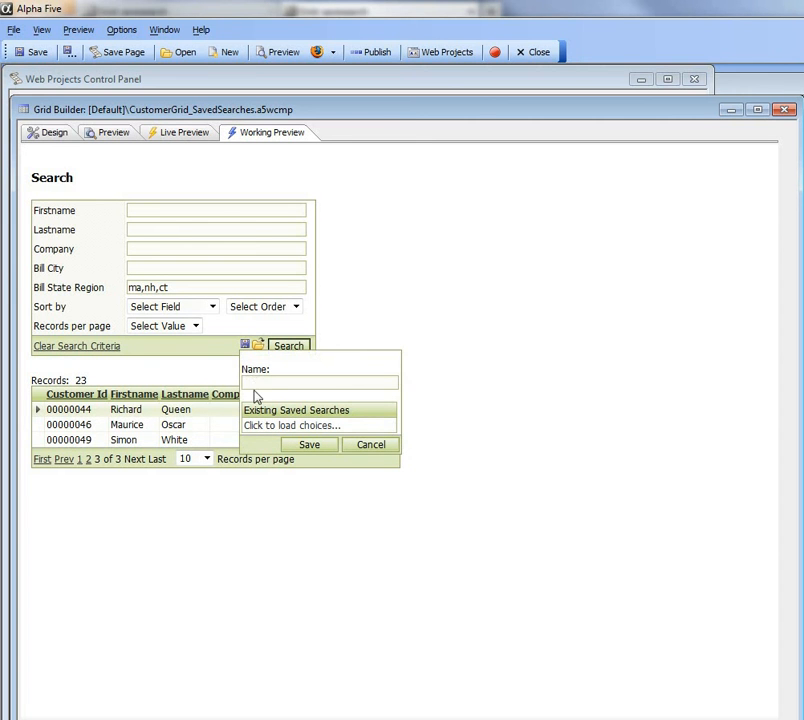
{"action": "left_click", "coordinate": [255, 383]}
{"action": "type", "text": "New England"}
{"action": "left_click", "coordinate": [310, 445]}
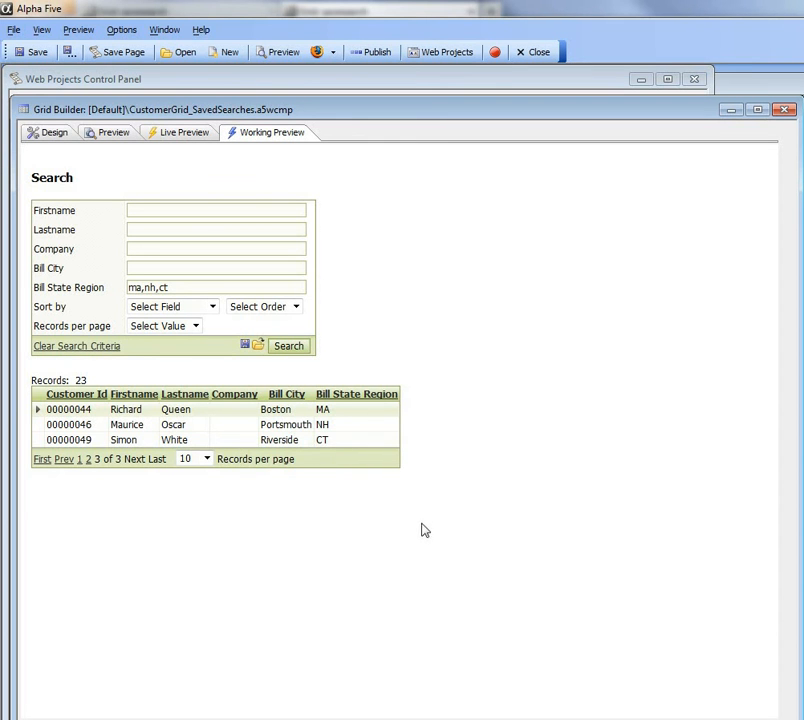
- Clear the current search criteria and load the saved search New England
{"action": "left_click", "coordinate": [72, 346]}
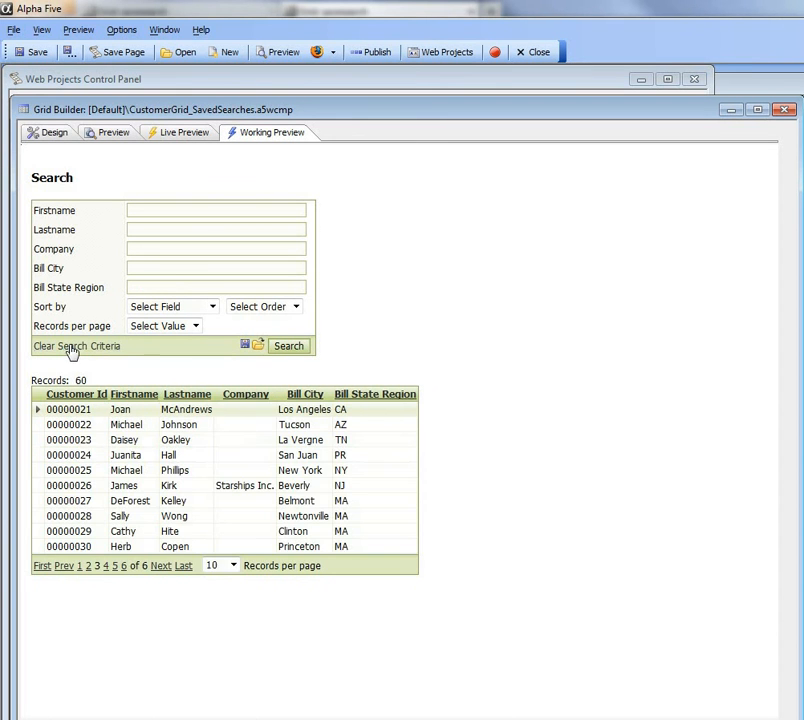
{"action": "left_click", "coordinate": [258, 345]}
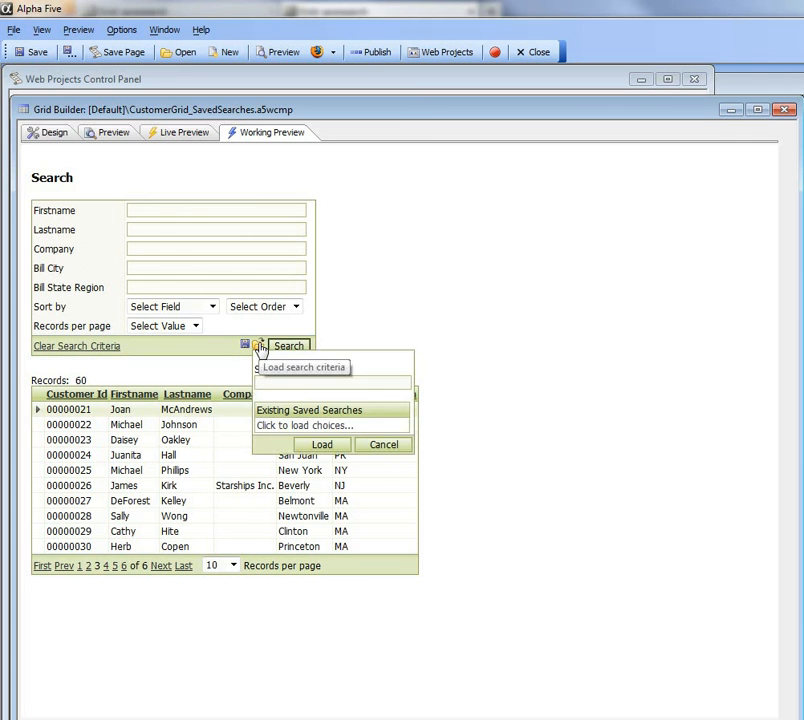
{"action": "left_click", "coordinate": [301, 428]}
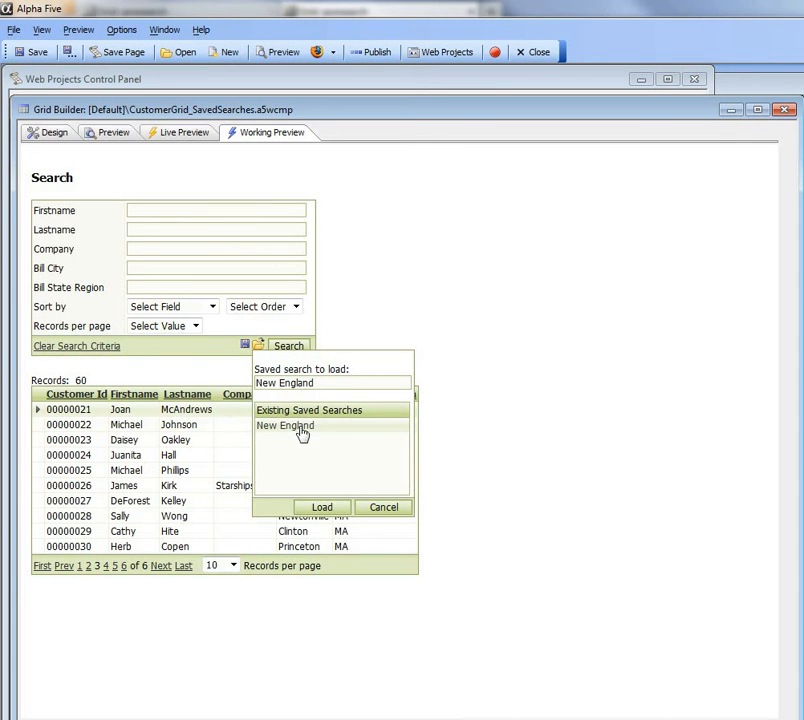
{"action": "left_click", "coordinate": [320, 511]}
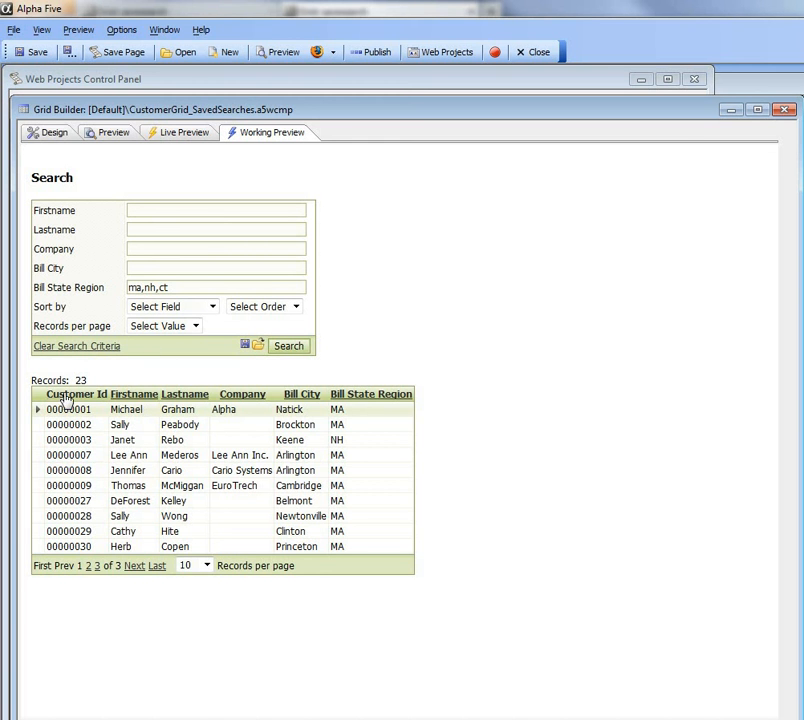
- Enable Auto-load choices in the grid design's Save and Load Searches properties and save the component
{"action": "left_click", "coordinate": [50, 135]}
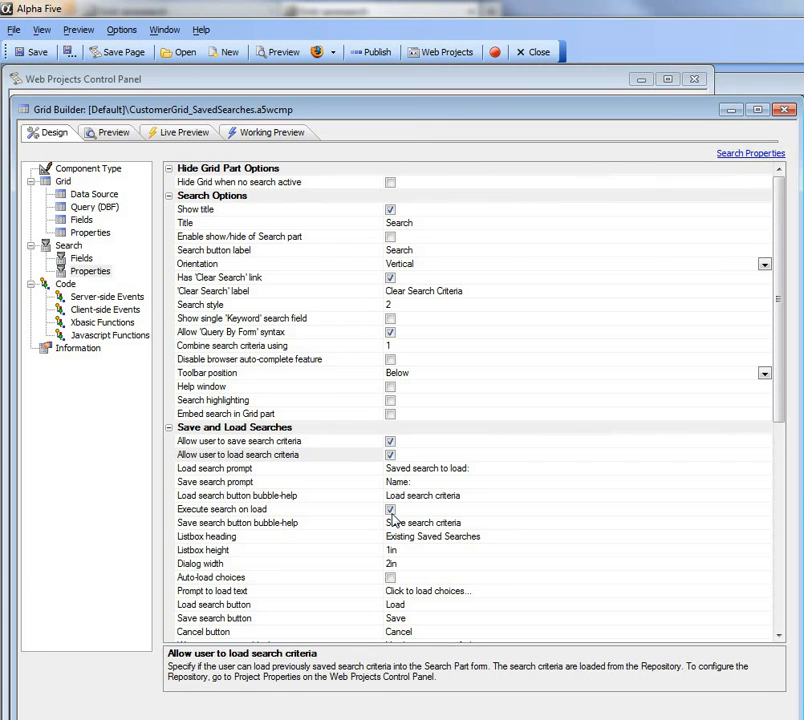
{"action": "left_click_drag", "start_coordinate": [777, 404], "coordinate": [795, 476]}
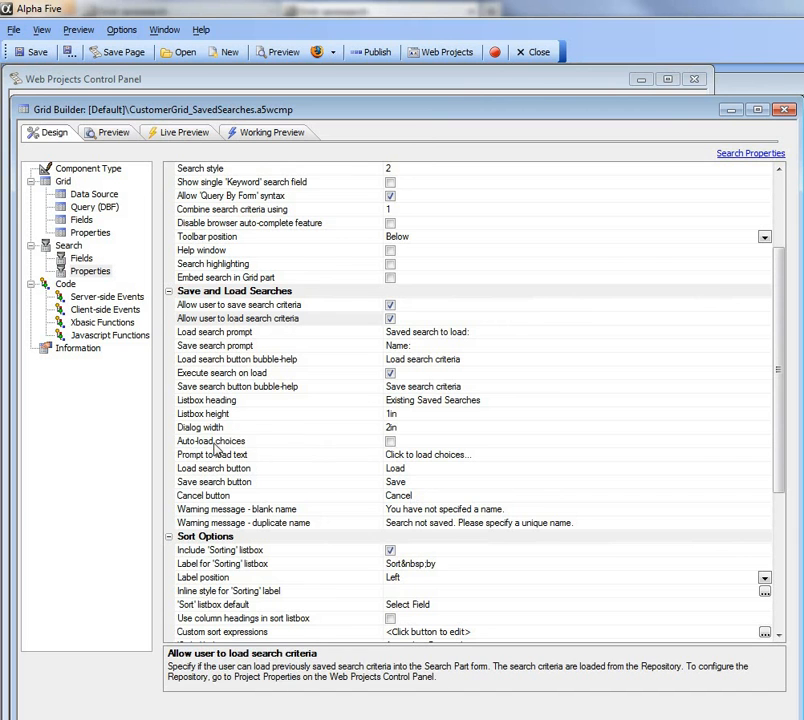
{"action": "left_click", "coordinate": [274, 441]}
{"action": "left_click", "coordinate": [390, 441]}
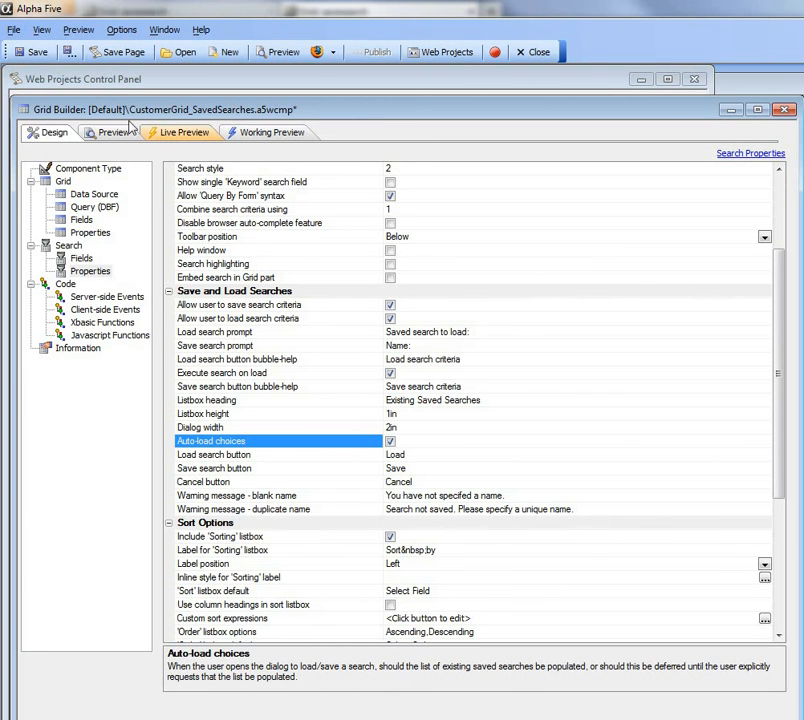
{"action": "left_click", "coordinate": [30, 52]}
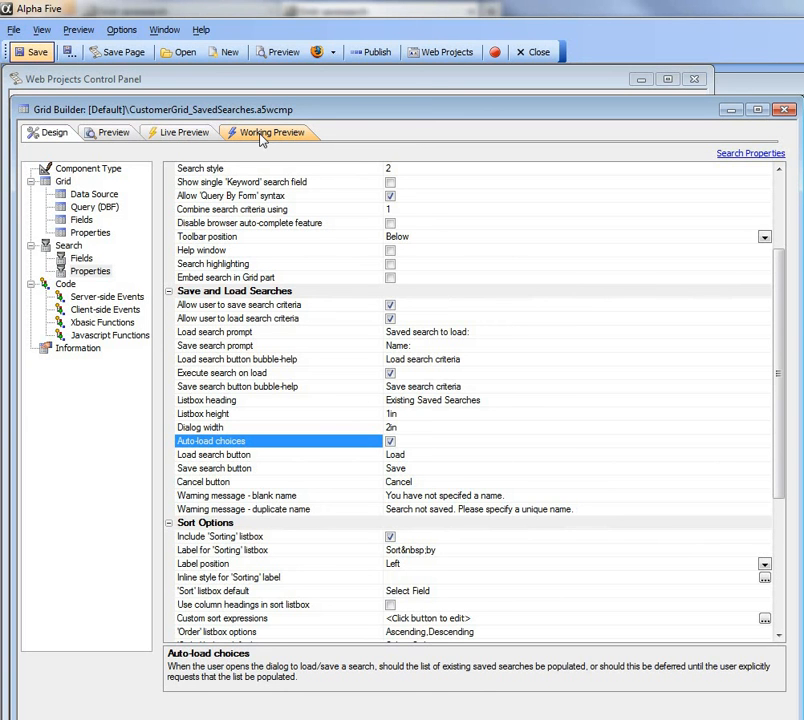
- In the working preview, search the customer grid for Lastname a..d and sort the results by Lastname
{"action": "left_click", "coordinate": [263, 139]}
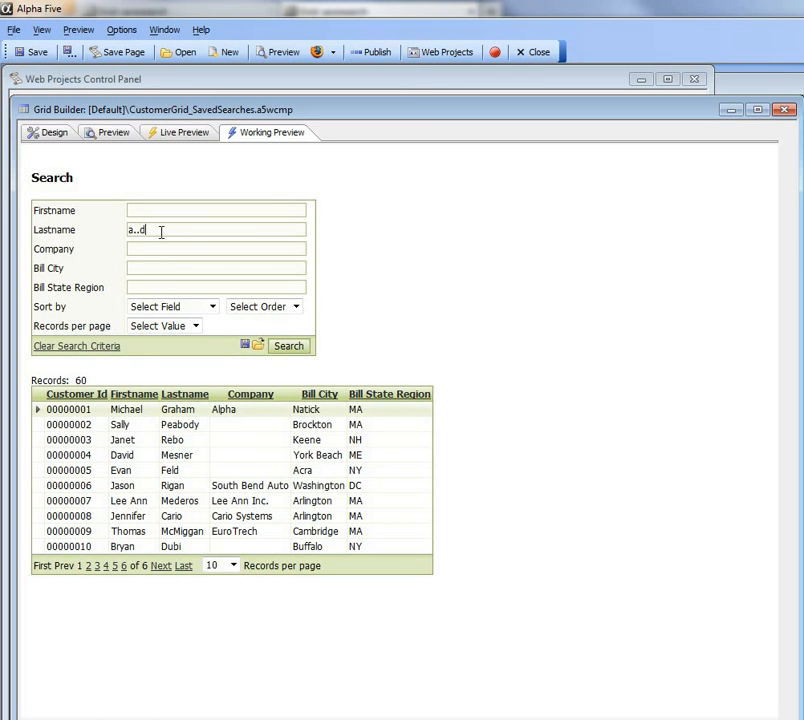
{"action": "left_click", "coordinate": [286, 347]}
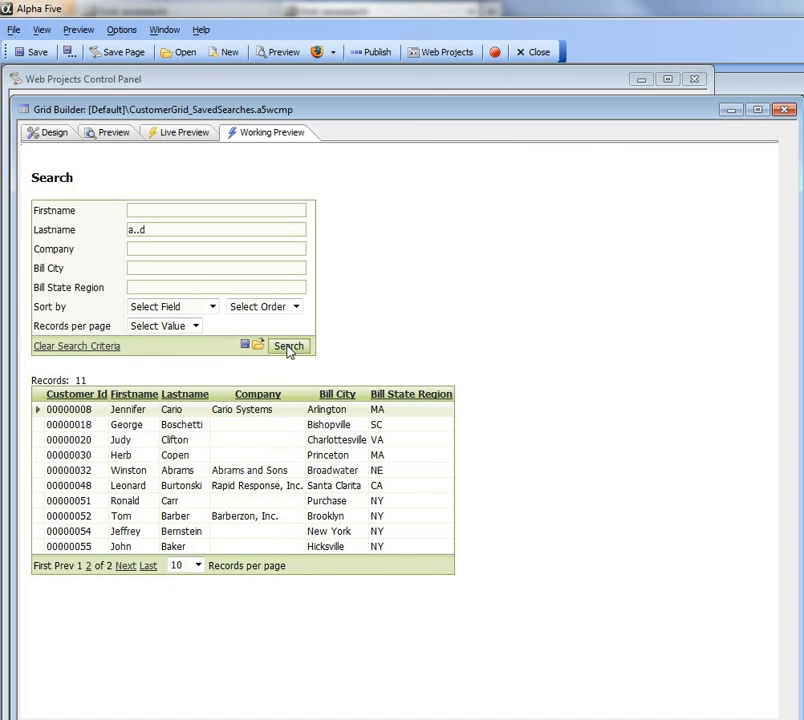
{"action": "left_click", "coordinate": [161, 311]}
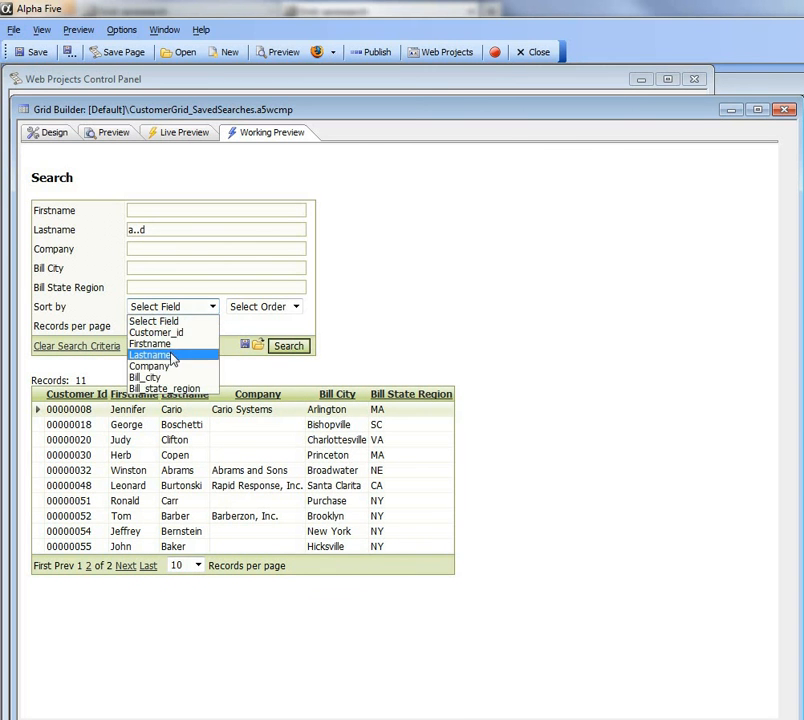
{"action": "left_click", "coordinate": [163, 356]}
{"action": "left_click", "coordinate": [290, 348]}
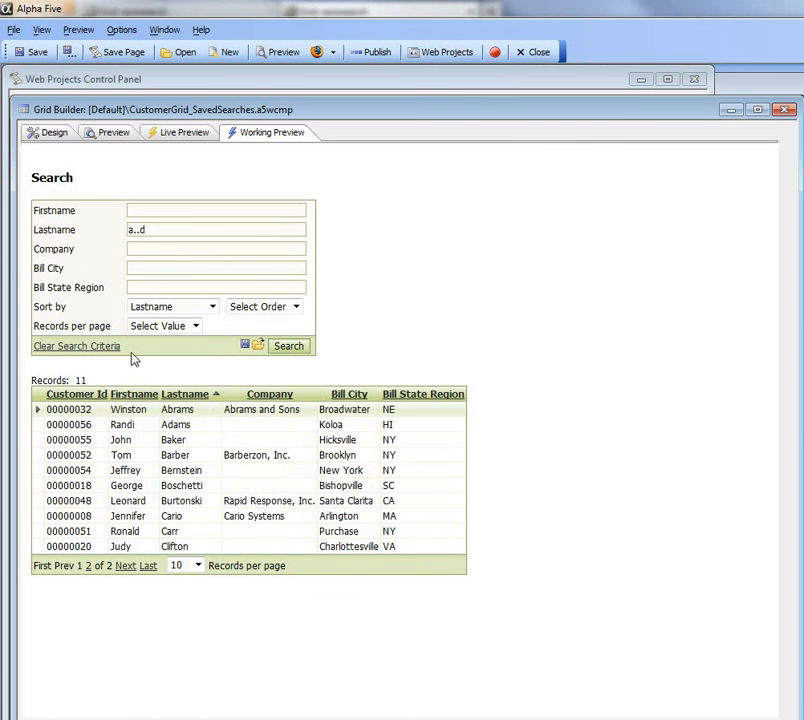
- Save the current search criteria under the name Lastname between a and d
{"action": "left_click", "coordinate": [246, 345]}
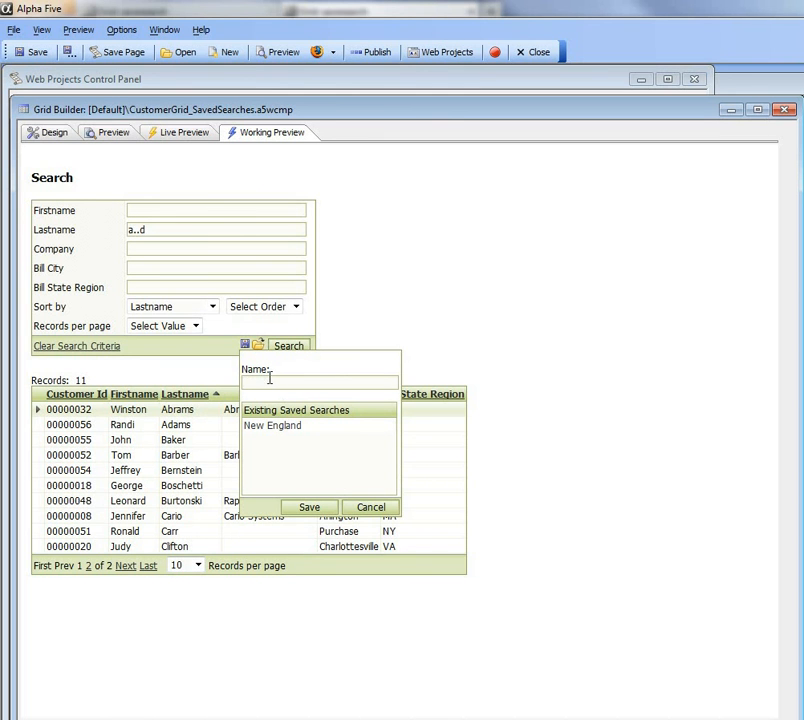
{"action": "type", "text": "Lastnqme"}
{"action": "key", "text": "BackSpace"}
{"action": "key", "text": "BackSpace"}
{"action": "type", "text": "ame between a and d"}
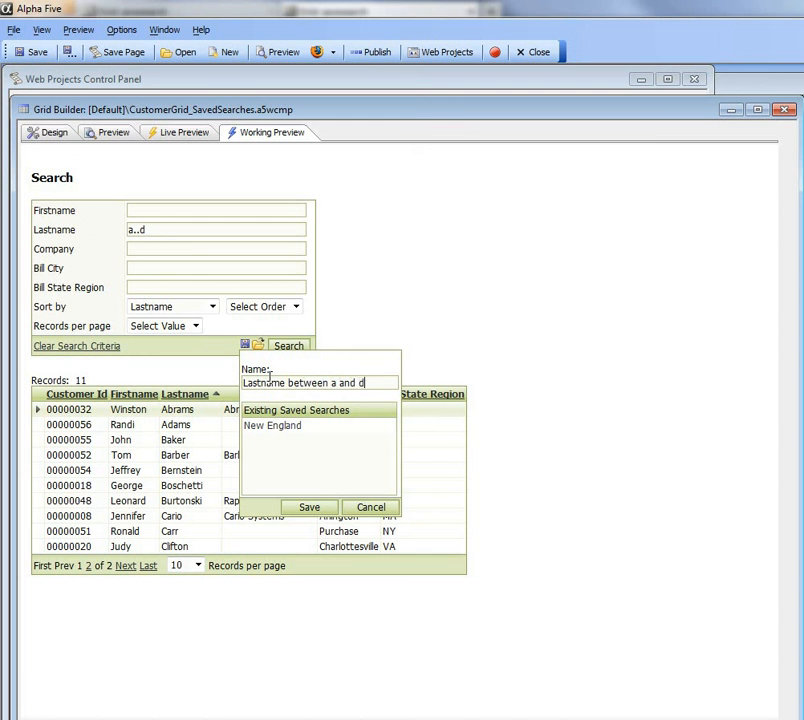
{"action": "left_click", "coordinate": [312, 509]}
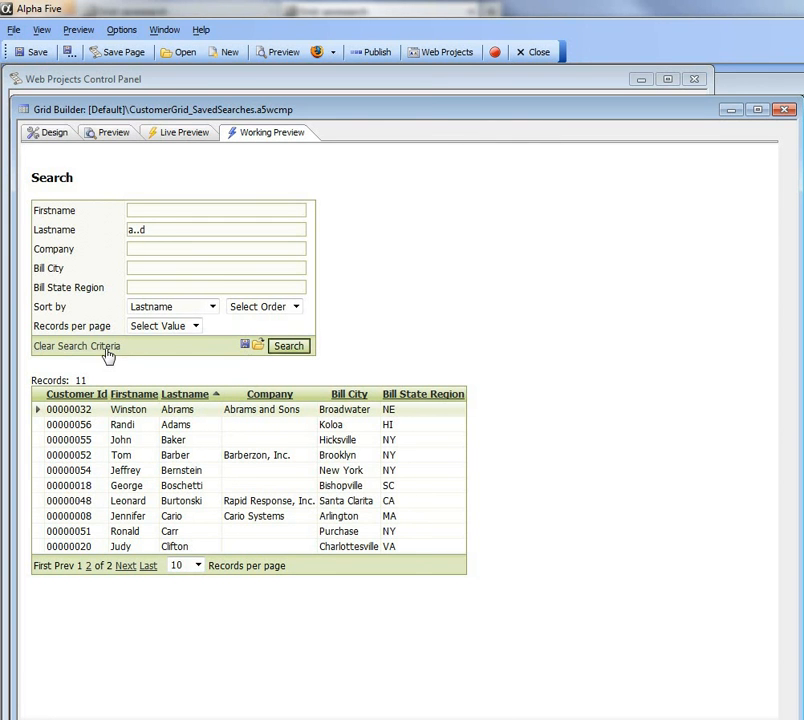
- Clear the search criteria and load the saved search Lastname between a and d
{"action": "left_click", "coordinate": [107, 352]}
{"action": "left_click", "coordinate": [258, 345]}
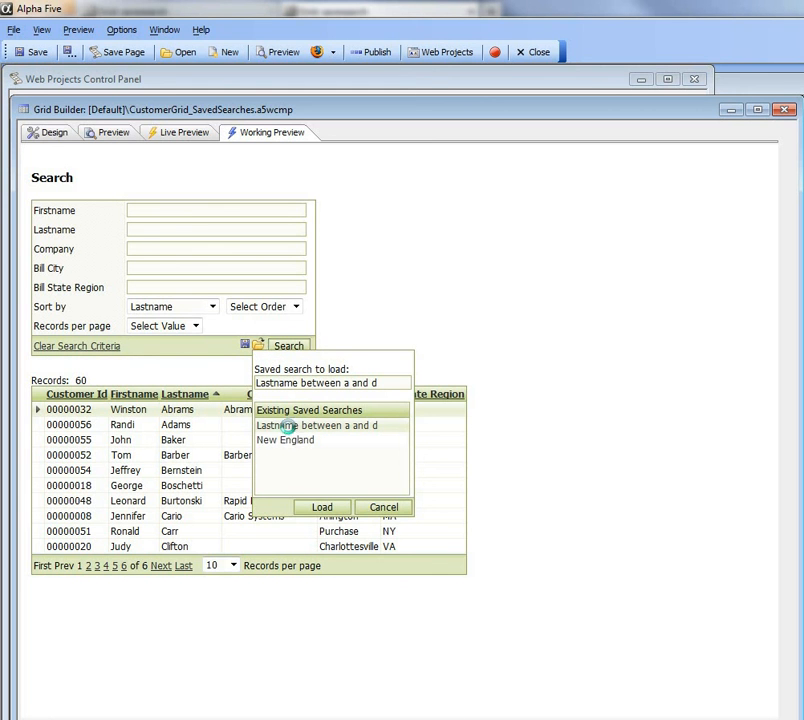
{"action": "double_click", "coordinate": [289, 428]}
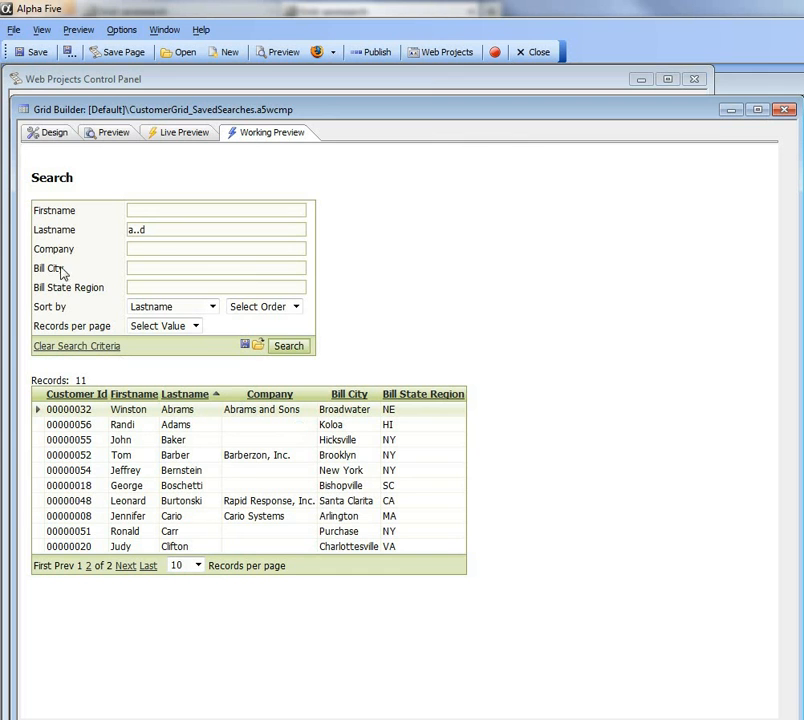